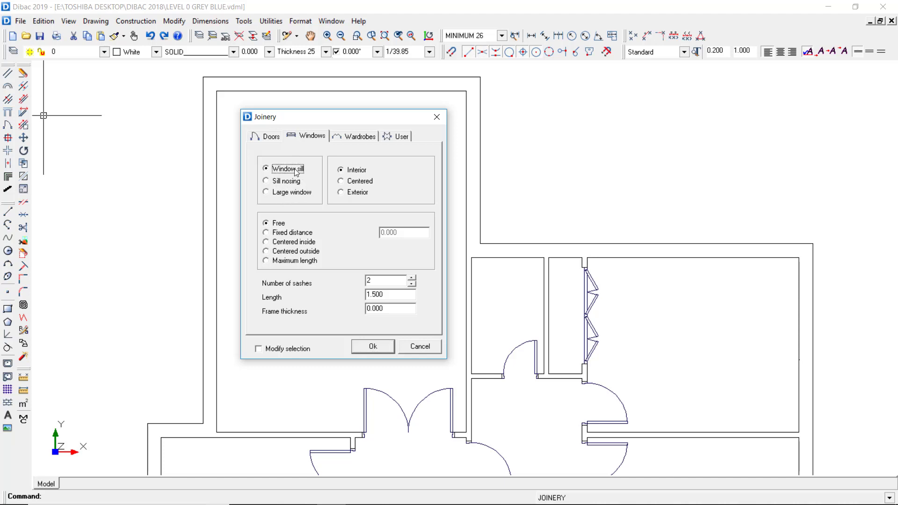
- Place a Window sill window in the upper part of the large room's left wall and a Sill nosing window below it
click(378, 346)
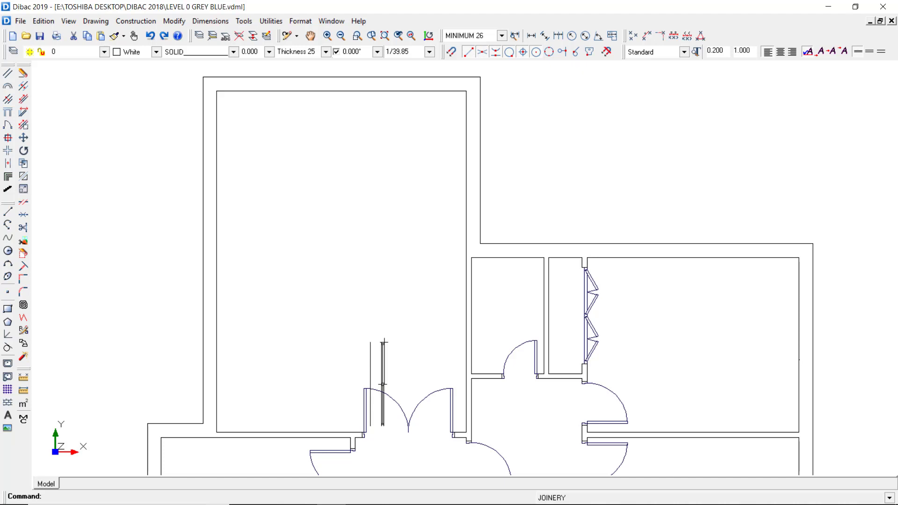
click(216, 154)
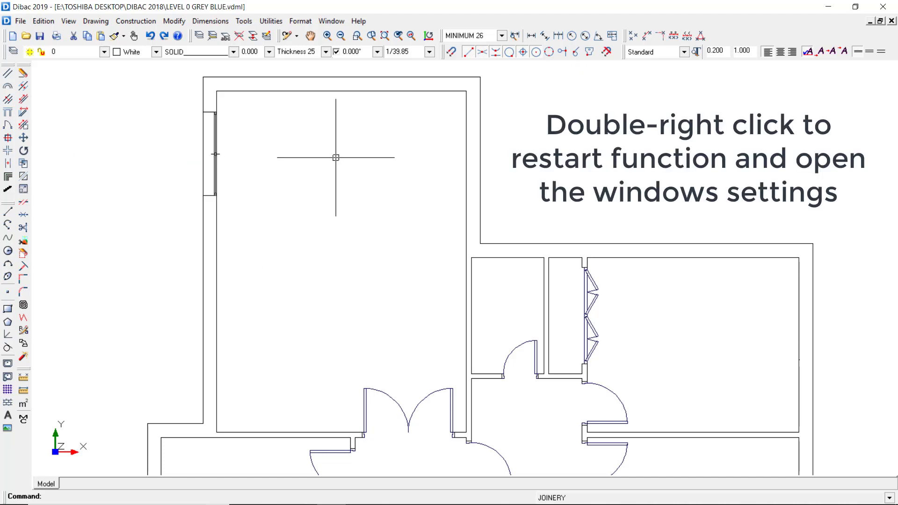
right_click(335, 157)
right_click(335, 156)
click(281, 181)
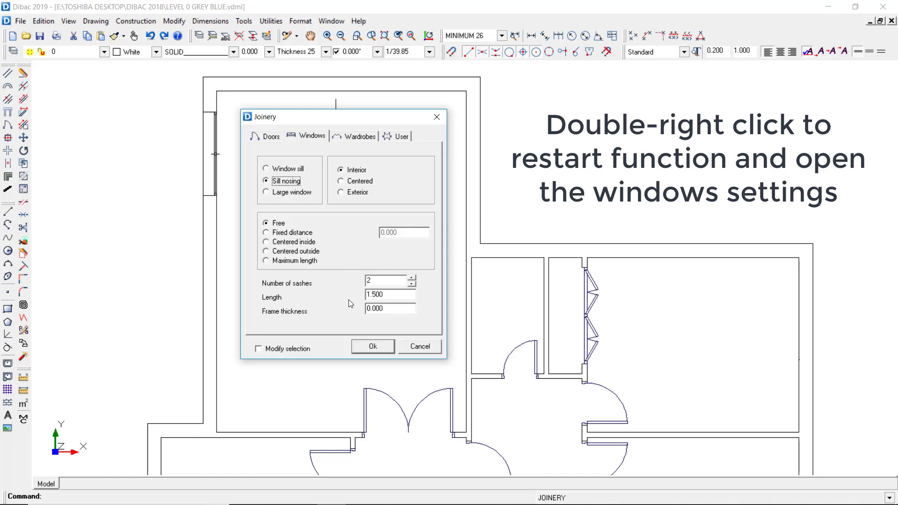
click(373, 346)
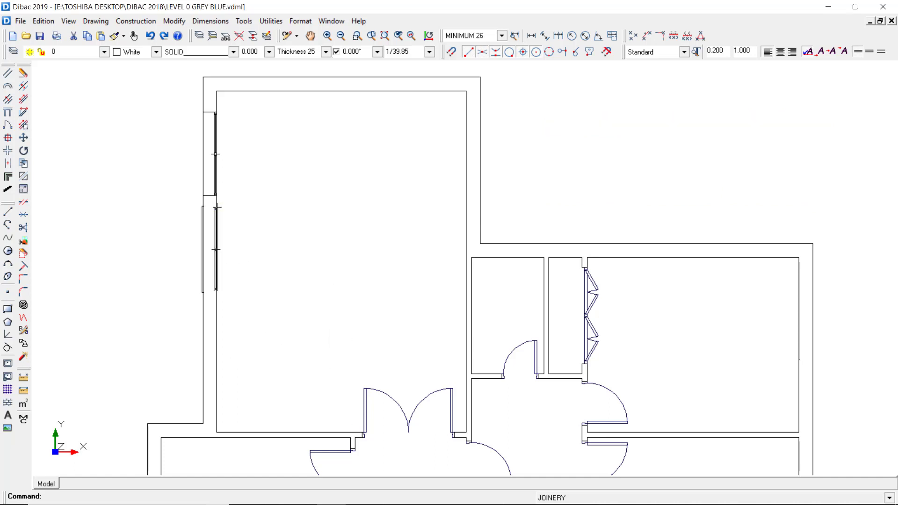
click(216, 206)
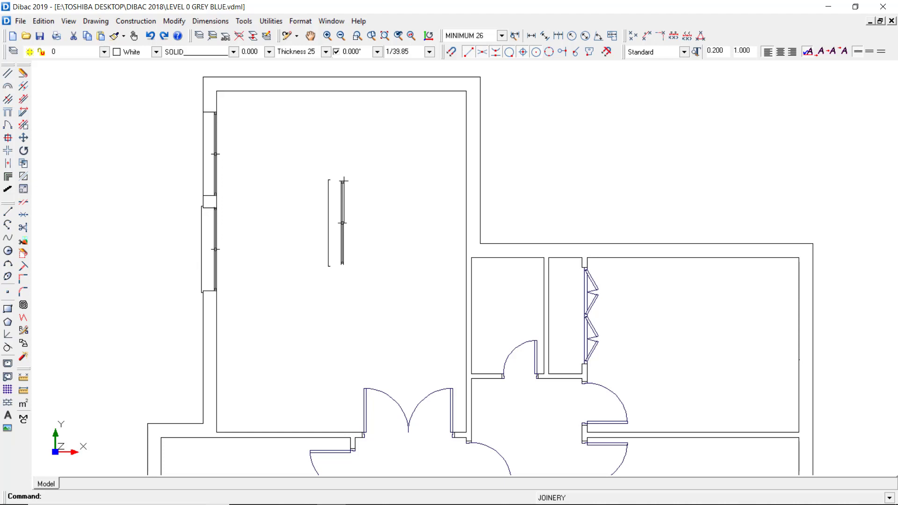
- Place a Large window type in the lower part of the large room's left wall
right_click(343, 124)
click(291, 192)
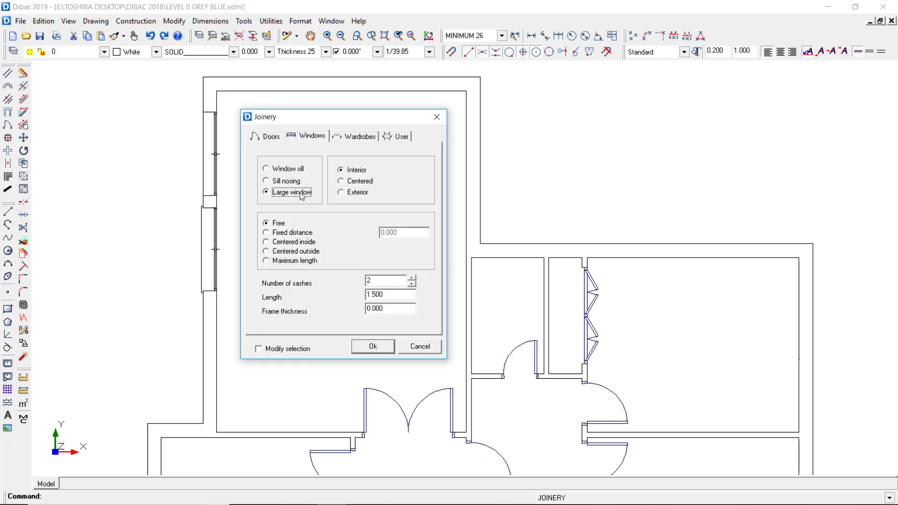
click(373, 346)
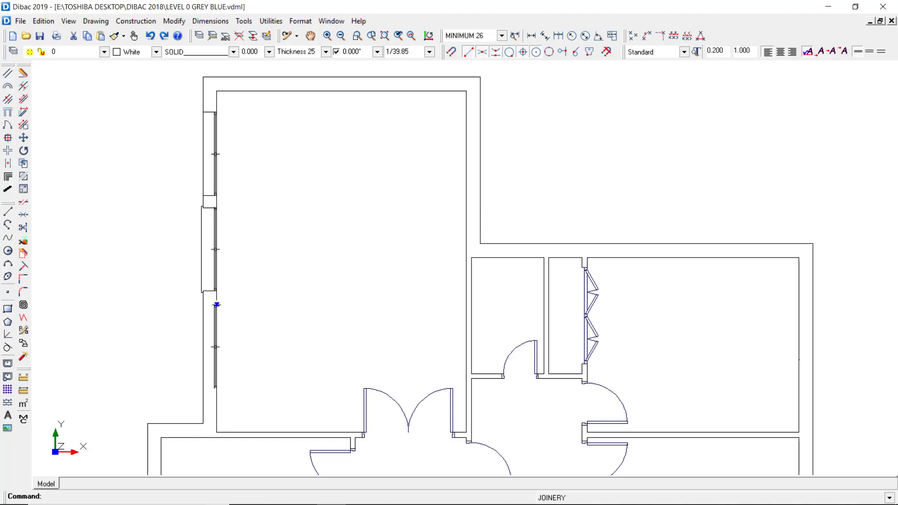
key(Escape)
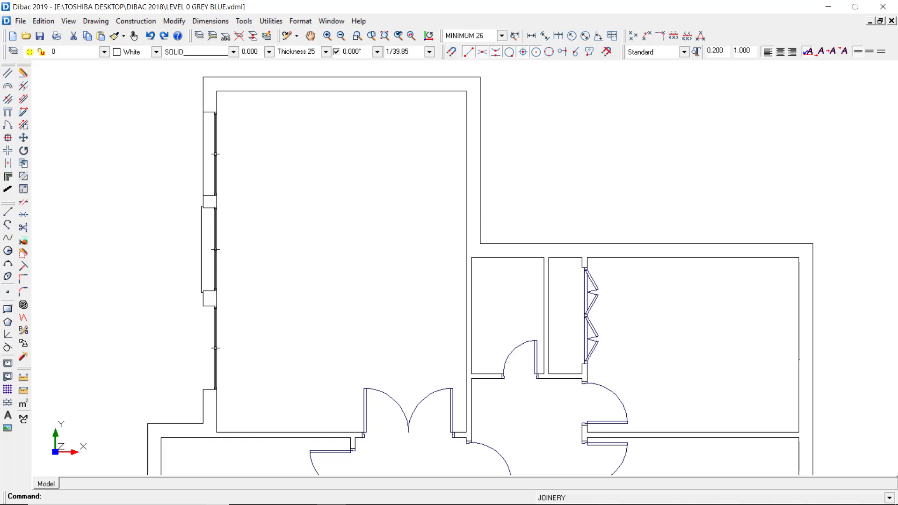
- Place a Window sill window with Interior alignment near the upper end of the large room's left wall
right_click(346, 244)
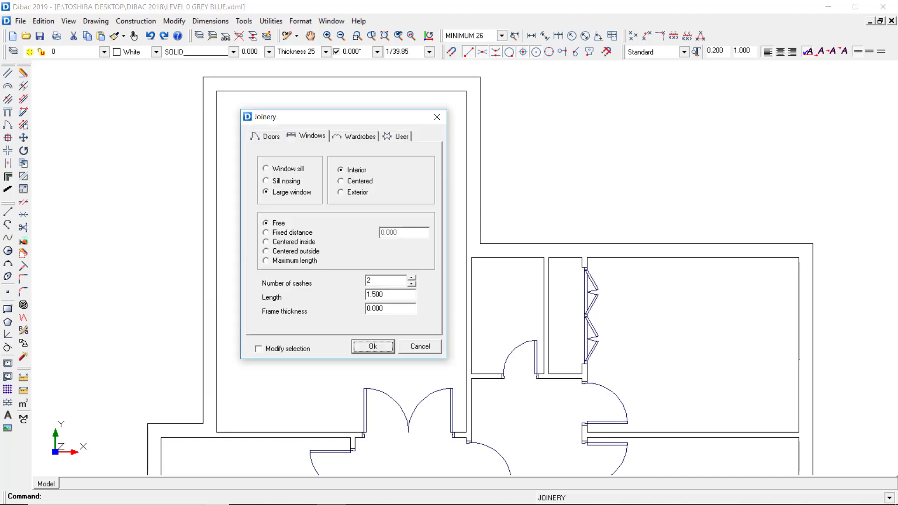
click(296, 171)
click(357, 170)
click(372, 347)
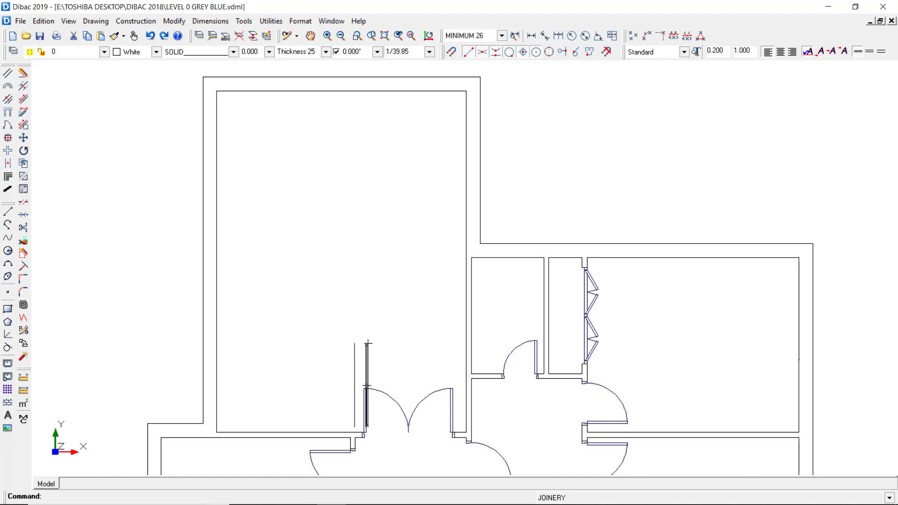
click(216, 118)
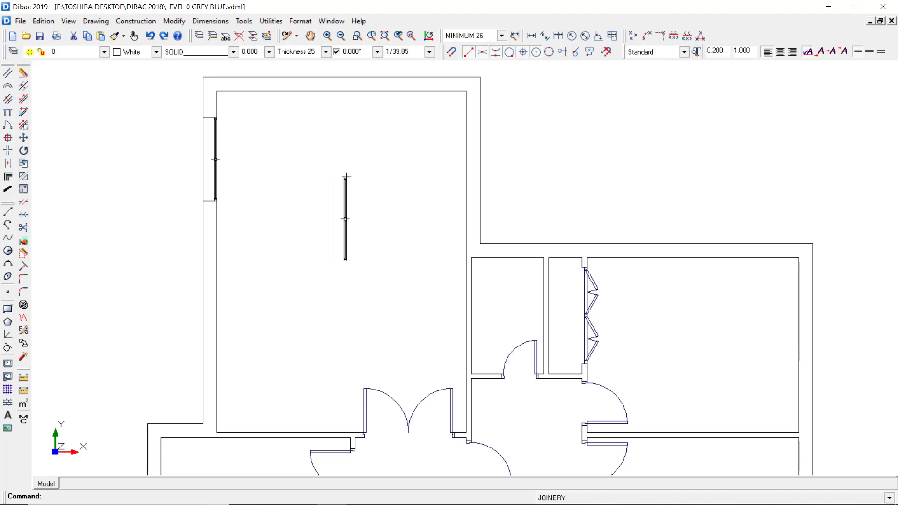
- Place a Window sill window with Centered alignment in the middle of the large room's left wall
right_click(346, 177)
click(351, 182)
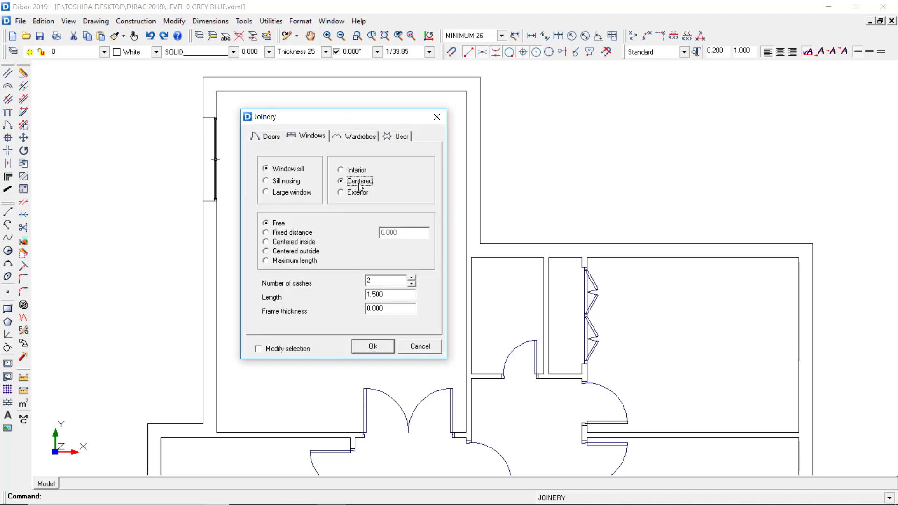
click(392, 348)
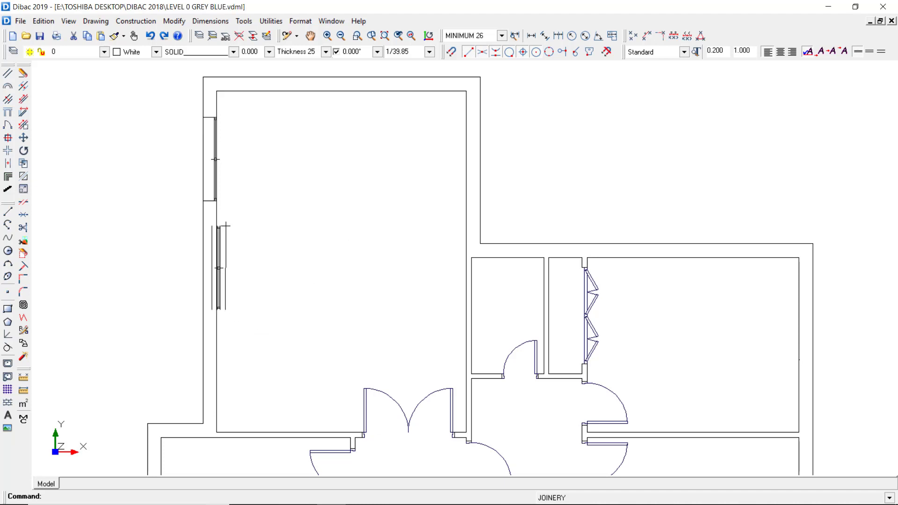
click(216, 218)
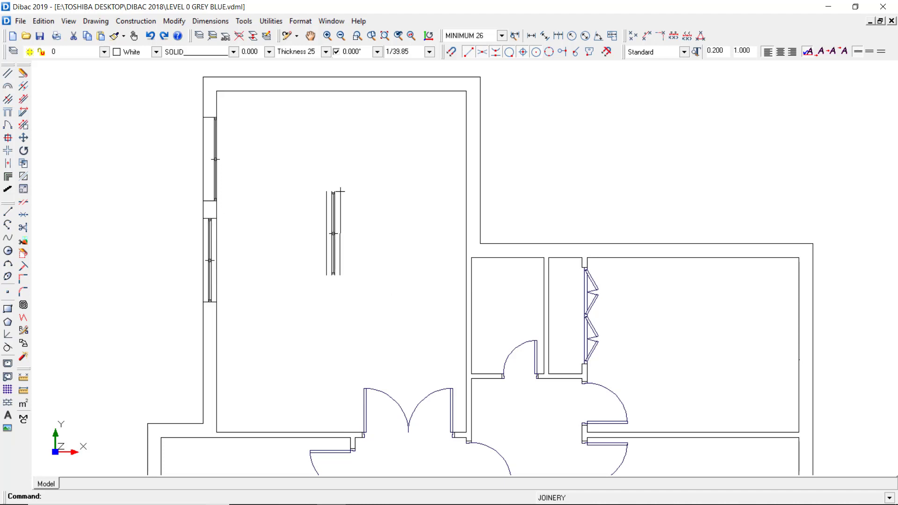
- Place a Window sill window with Exterior alignment in the lower part of the large room's left wall
right_click(341, 136)
click(354, 194)
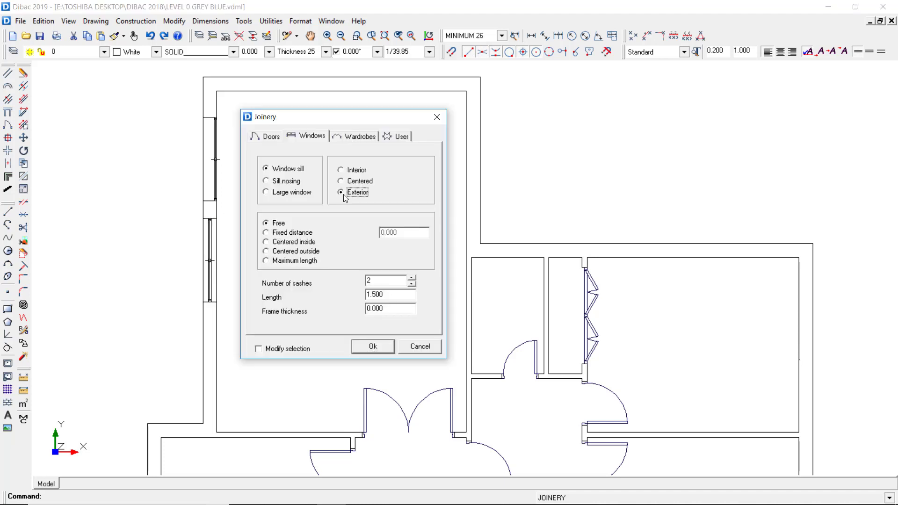
click(374, 350)
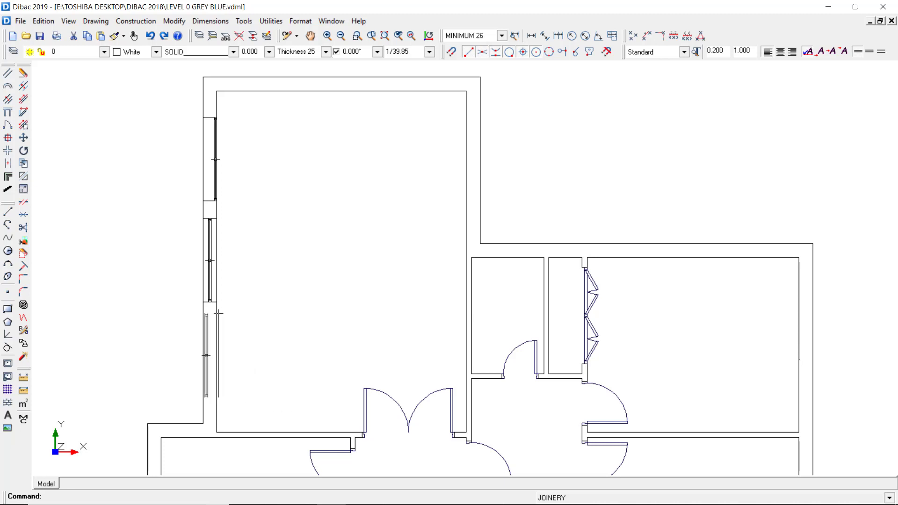
click(216, 317)
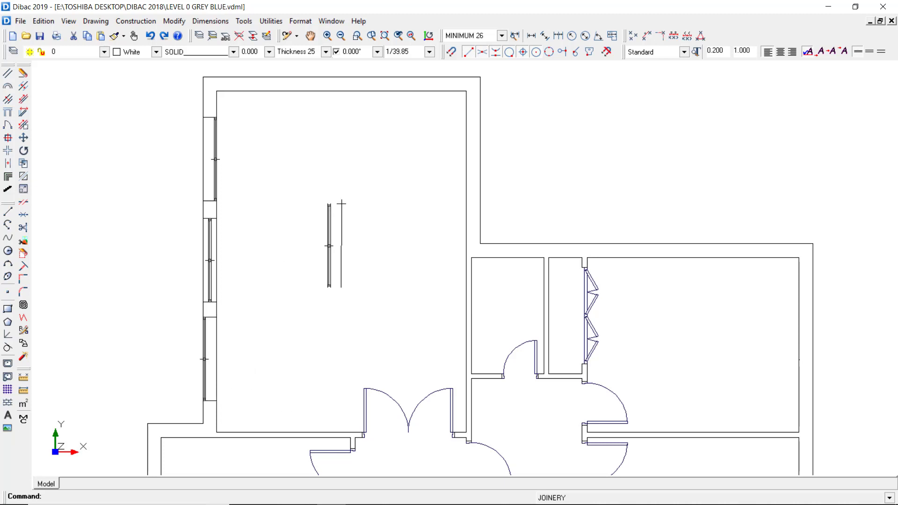
- Undo the window placements that compare Interior, Centered and Exterior alignment
key(ctrl+z)
key(ctrl+z)
key(ctrl+z)
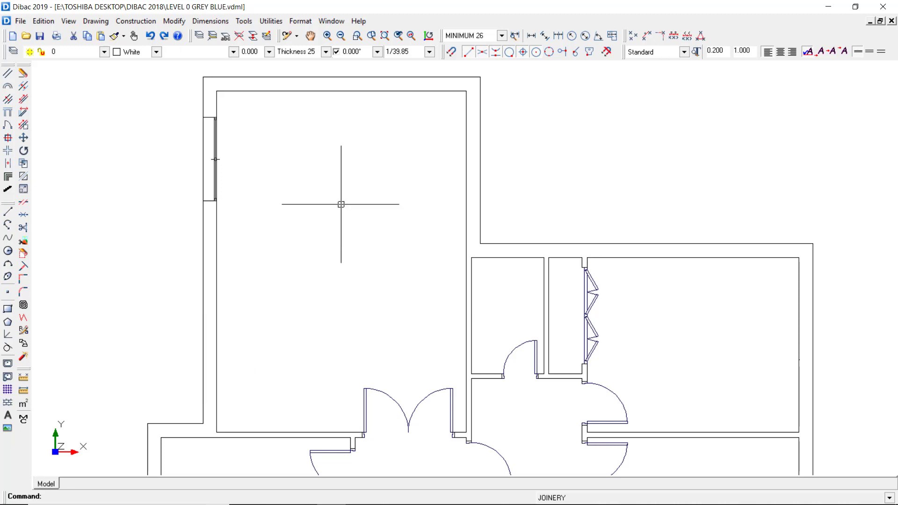
- Place two Window sill windows with Interior alignment and Free positioning in the large room's left wall, one low and one high
right_click(341, 204)
click(343, 172)
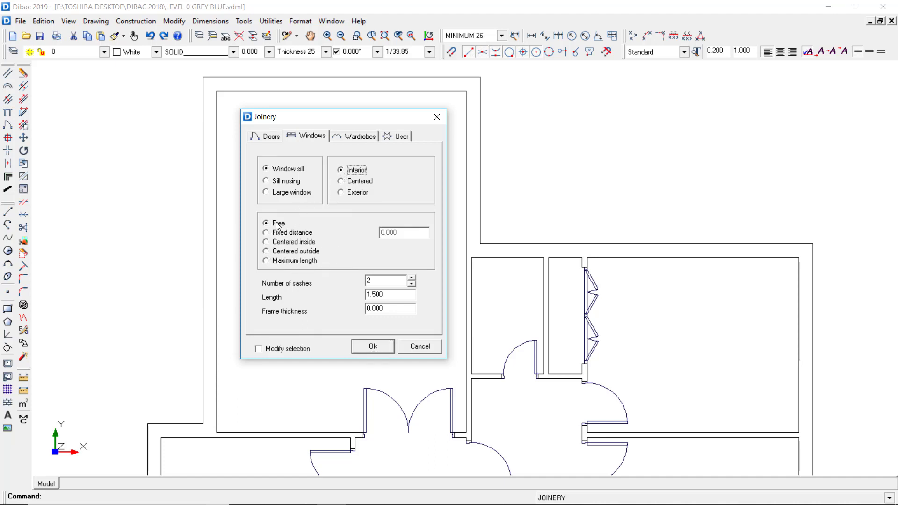
click(377, 351)
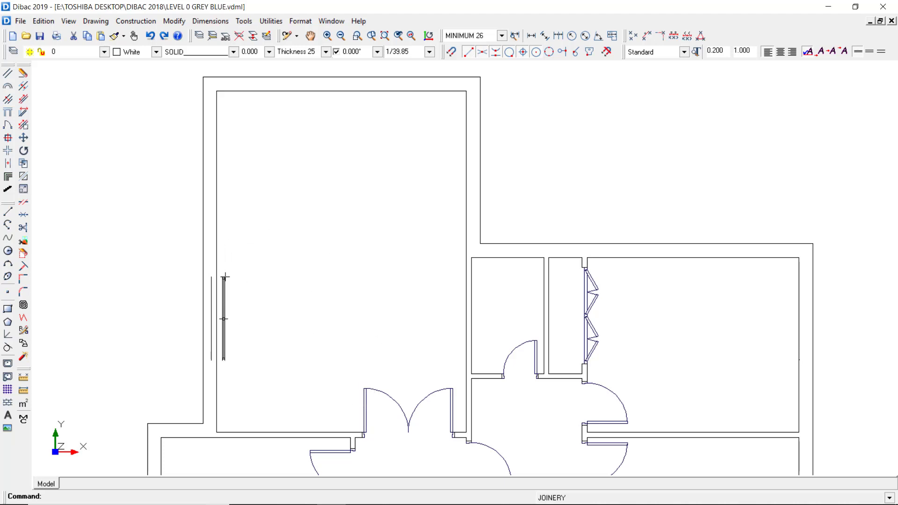
click(216, 346)
click(216, 205)
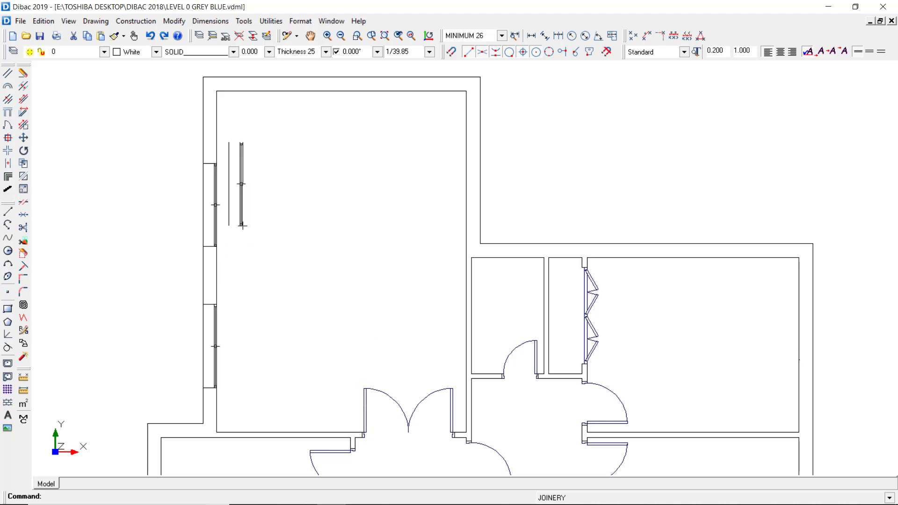
- Place another freely positioned window in the upper part of the large room's right wall and undo that placement
click(468, 196)
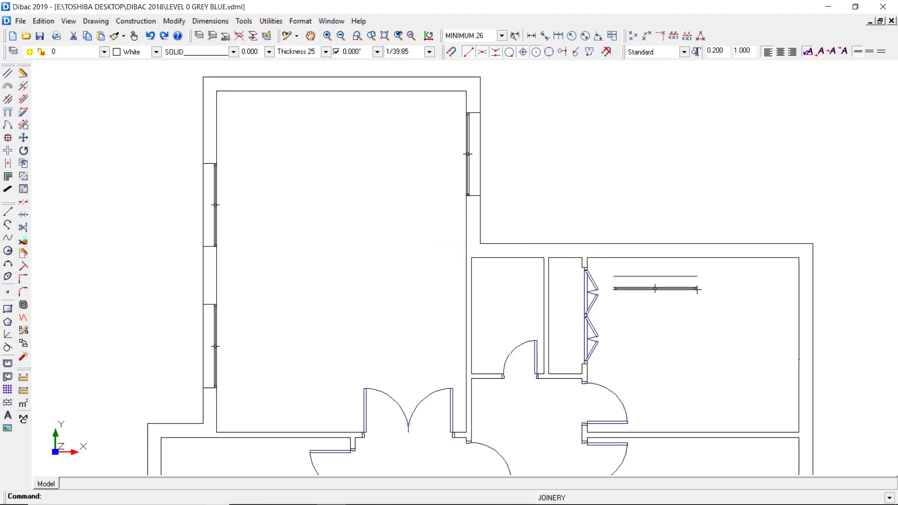
key(Escape)
key(ctrl+z)
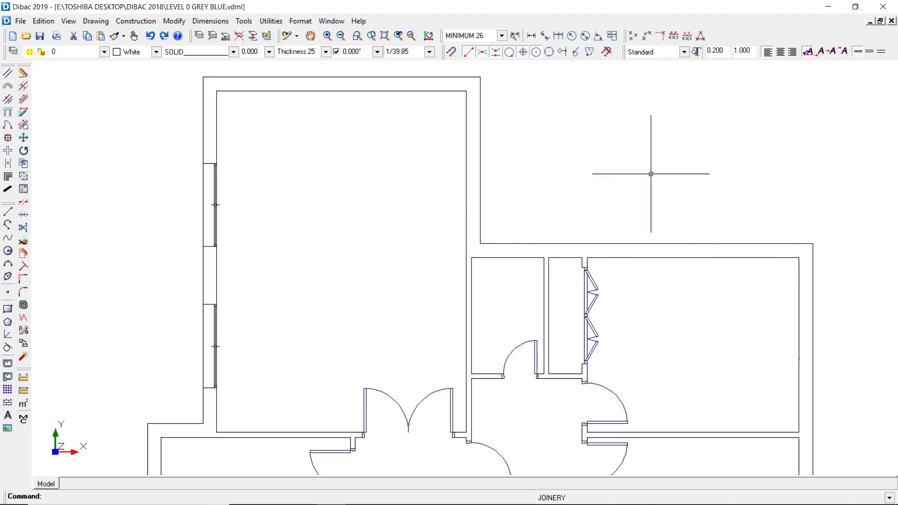
- Place two windows in the large room's left wall at a Fixed distance of 1.000 from its upper and lower inside corners
right_click(651, 174)
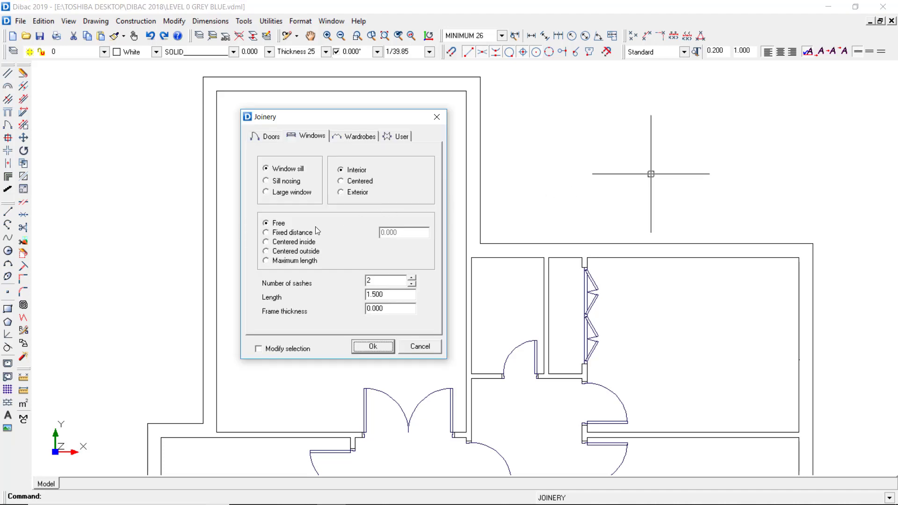
click(299, 242)
click(295, 232)
double_click(405, 232)
text(1)
click(379, 347)
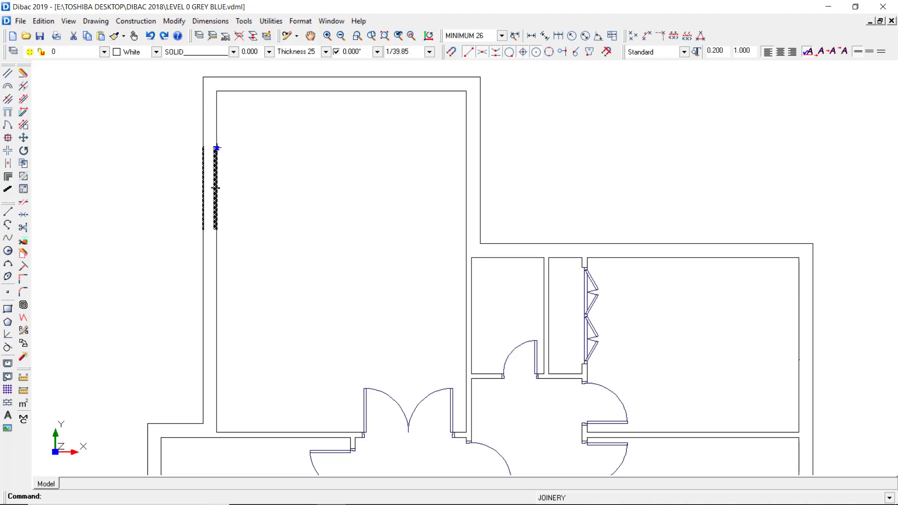
click(215, 188)
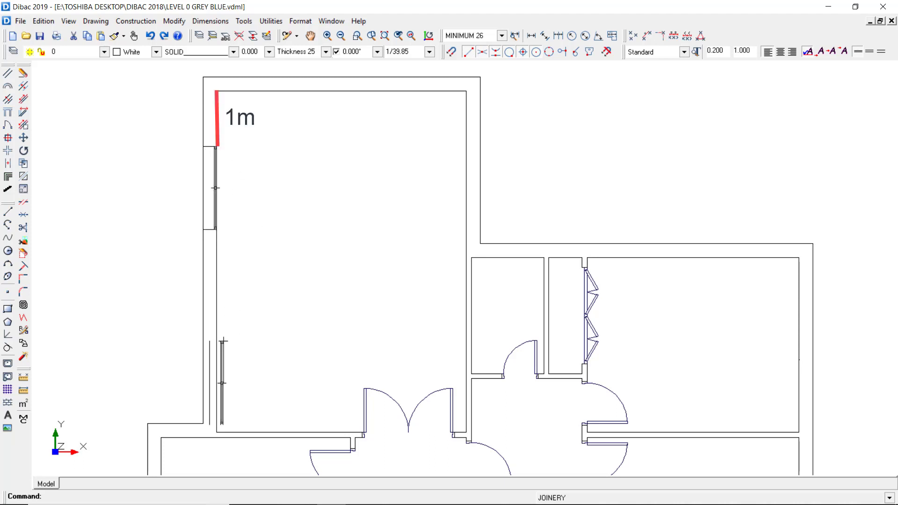
click(215, 335)
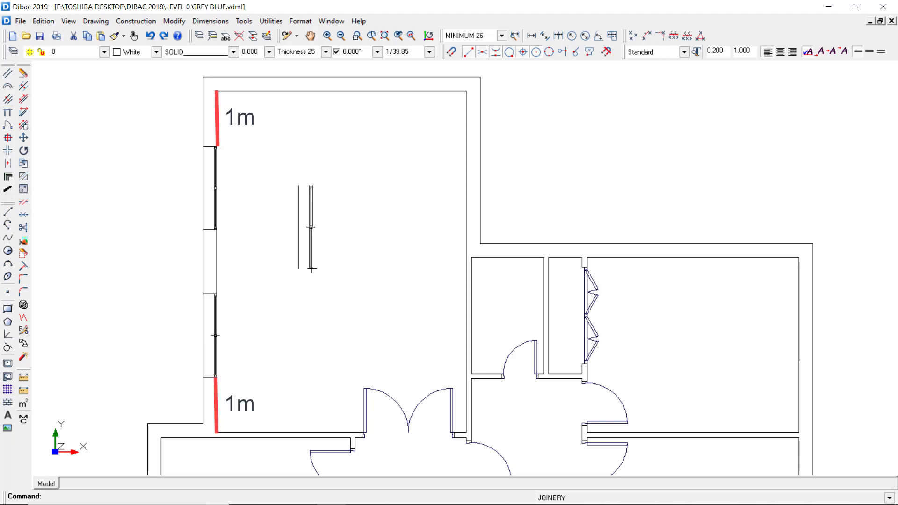
- Undo both fixed-distance windows in the large room's left wall
key(Escape)
key(ctrl+z)
key(ctrl+z)
- Place a window in the large room's left wall with Centered inside positioning and undo the placement
right_click(312, 268)
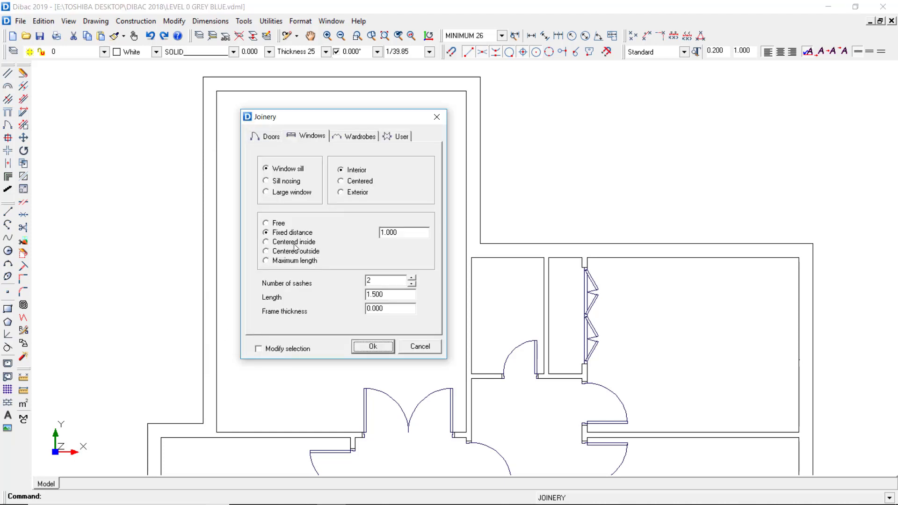
click(287, 242)
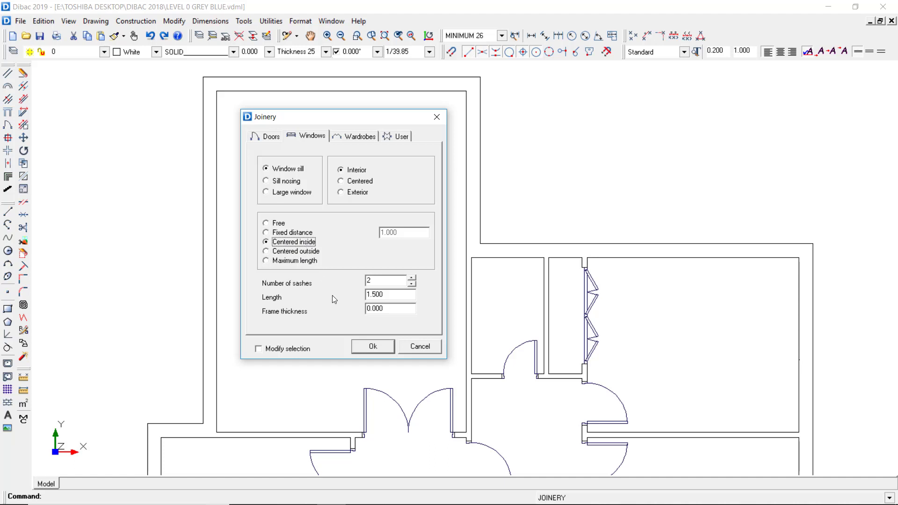
click(363, 348)
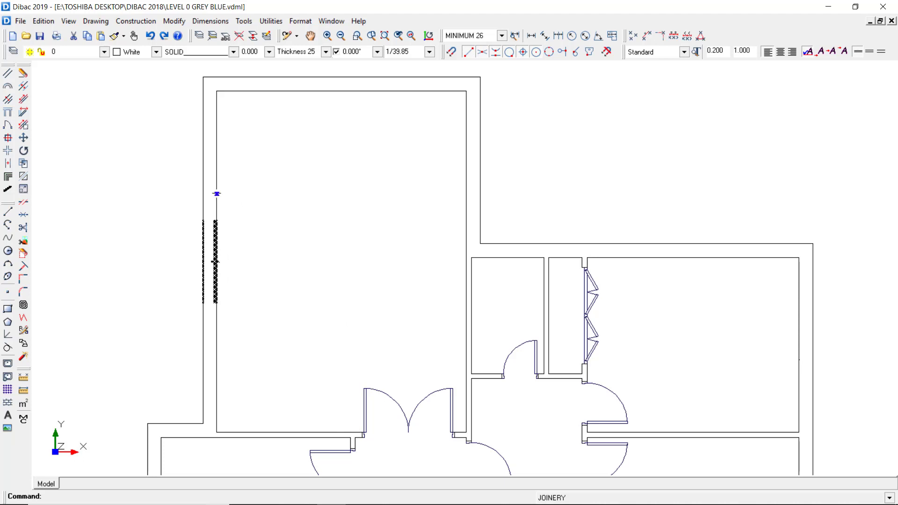
click(215, 261)
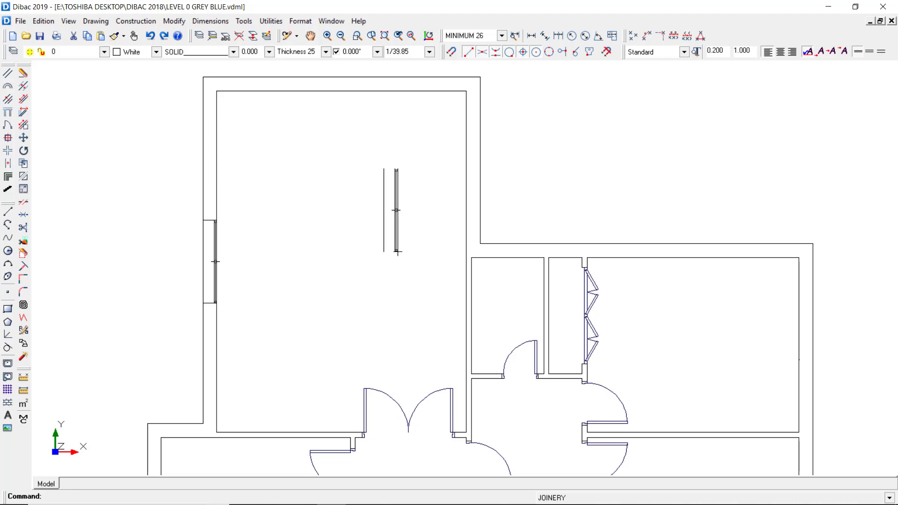
key(Escape)
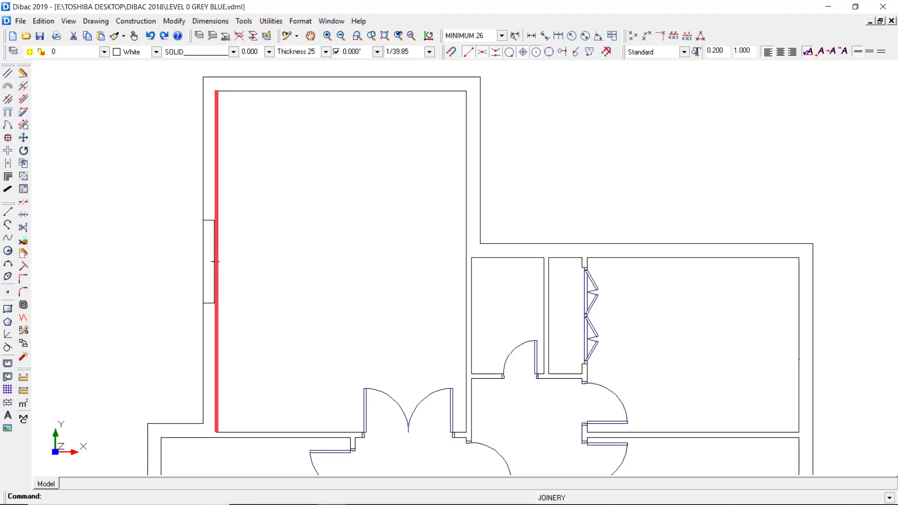
key(ctrl+z)
- Place a Window sill window in the large room's left wall with Centered outside positioning
right_click(396, 251)
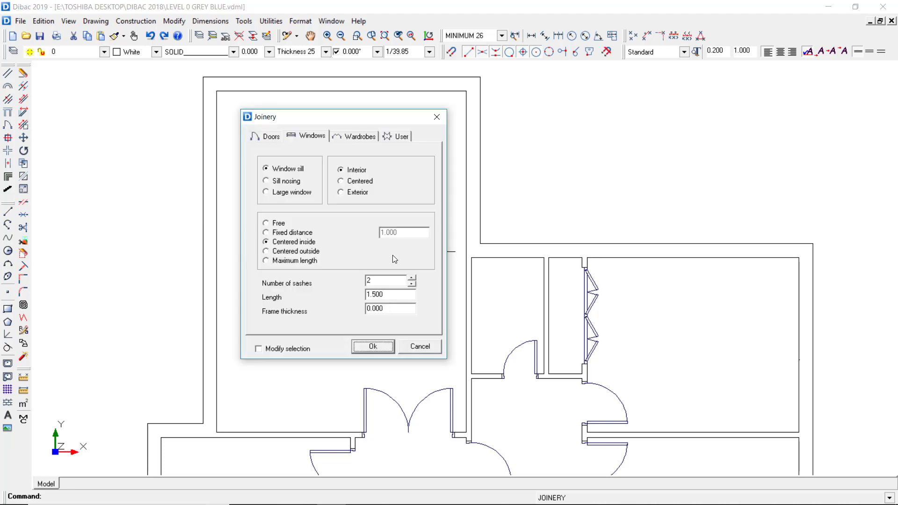
click(295, 253)
click(367, 346)
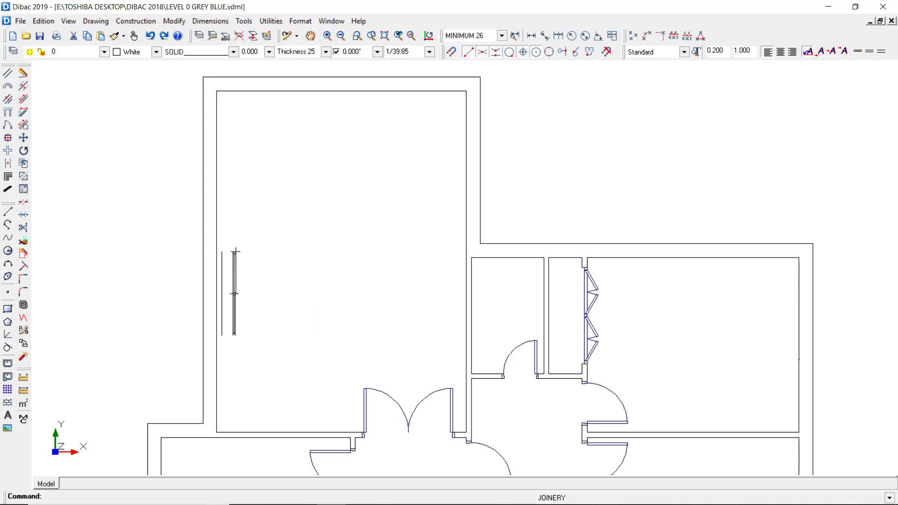
click(215, 251)
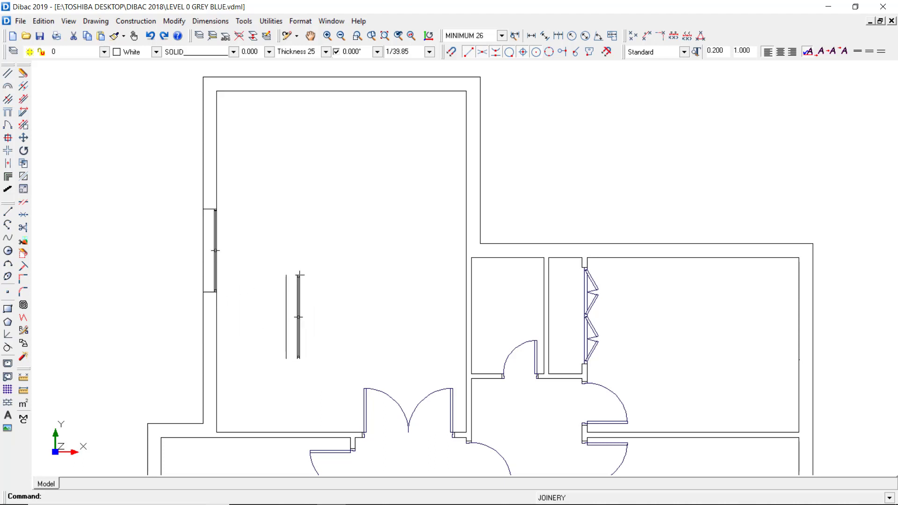
- Undo the Centered outside window placement in the large room's left wall
key(Escape)
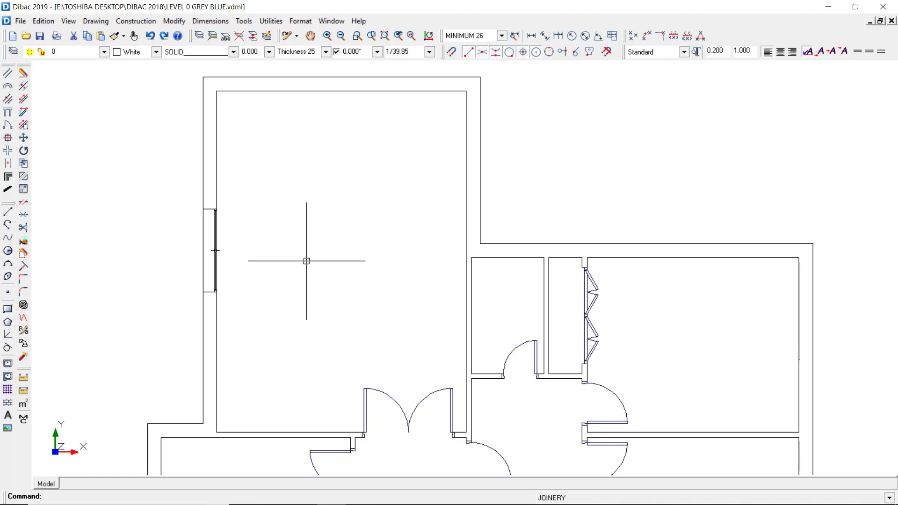
key(ctrl+z)
- Place Maximum length windows in the large room's upper wall, the right-hand room's upper wall and the short wall at the lower left
right_click(306, 261)
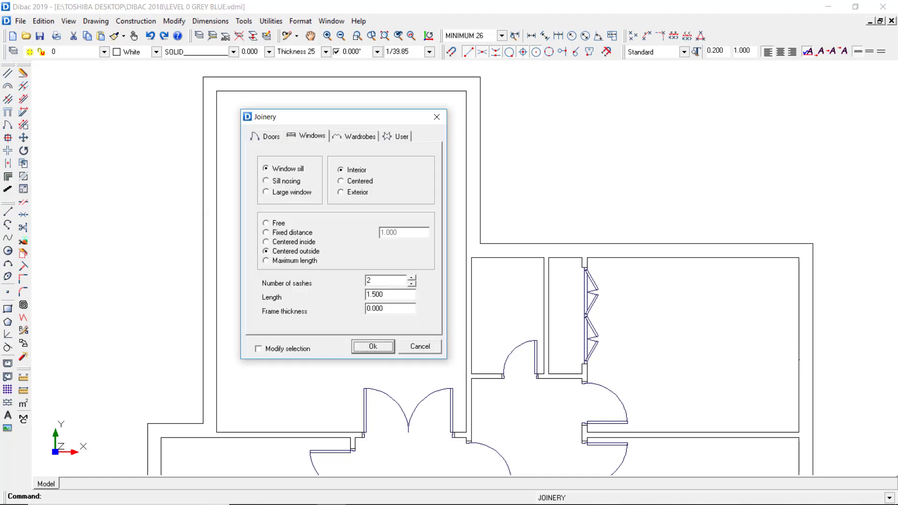
click(276, 261)
click(383, 349)
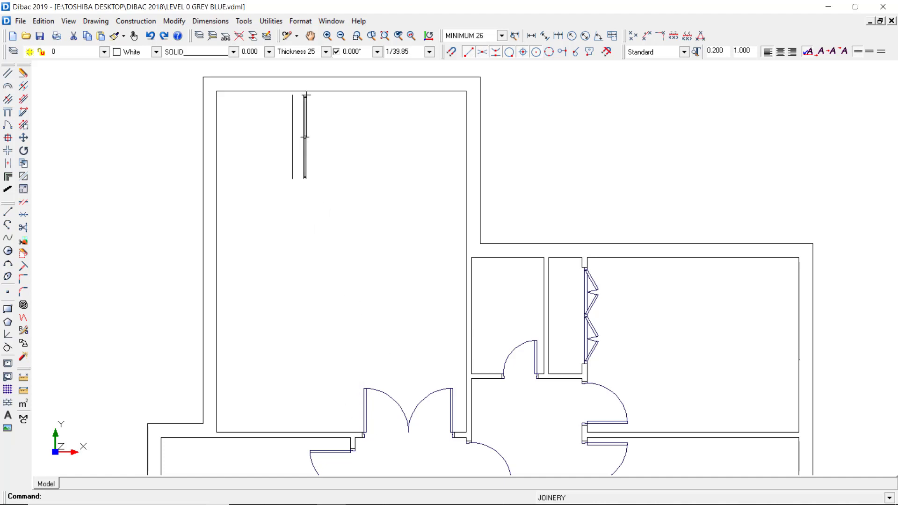
click(305, 90)
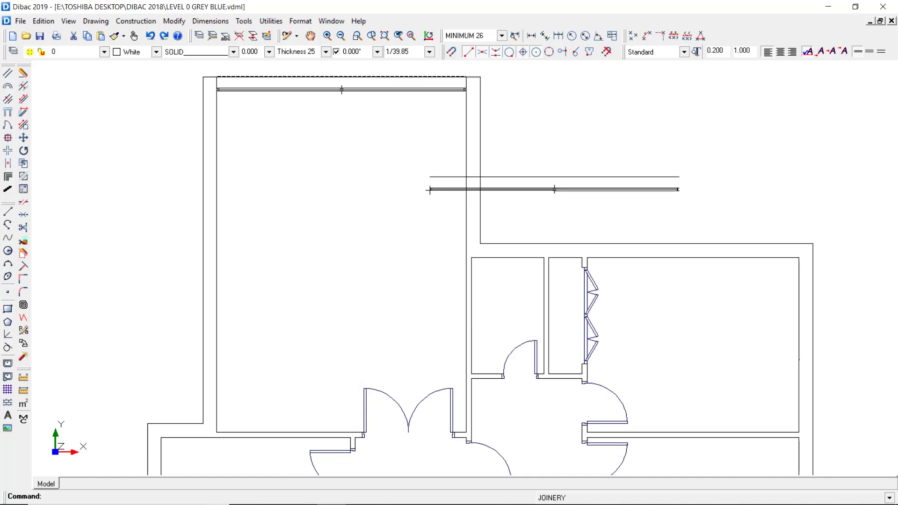
click(631, 256)
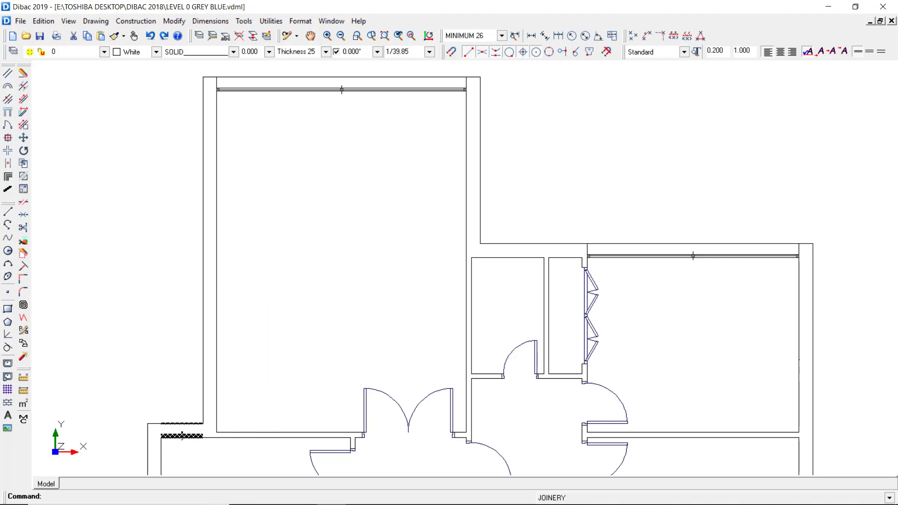
click(182, 436)
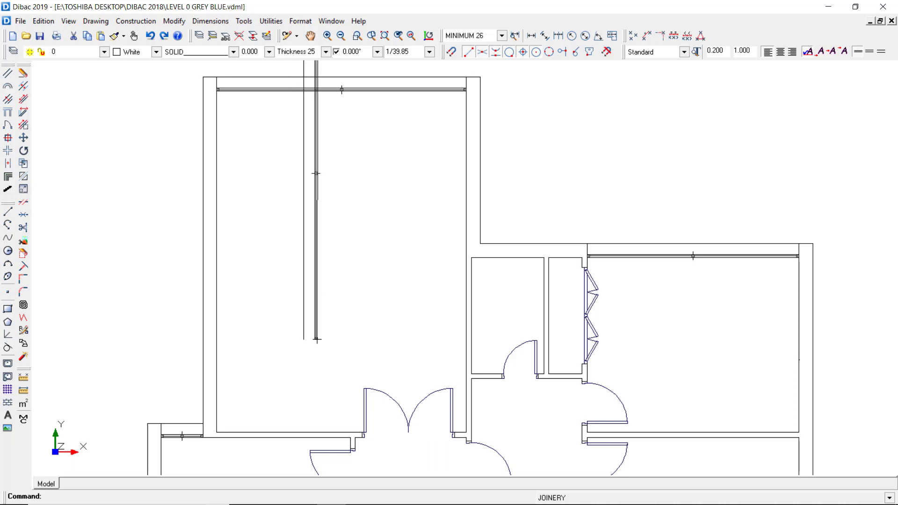
- Undo all three Maximum length windows
key(Escape)
key(ctrl+z)
key(ctrl+z)
key(ctrl+z)
- Place Free-positioned windows with 3 sashes in the large room's upper and right walls, and undo both placements
key(Return)
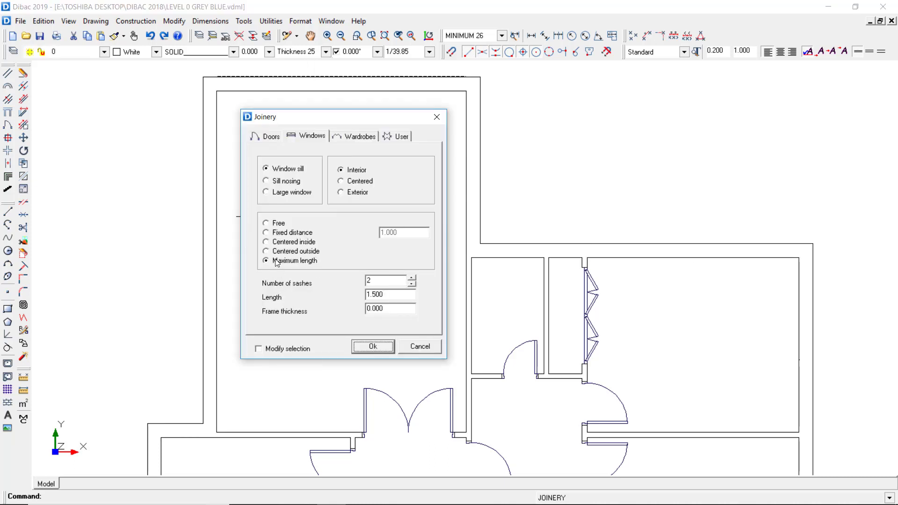
click(278, 224)
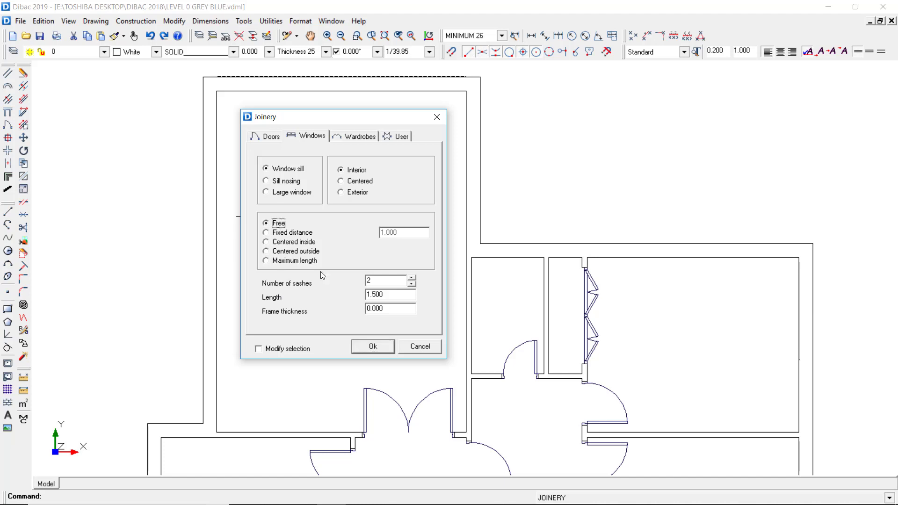
click(410, 279)
click(373, 346)
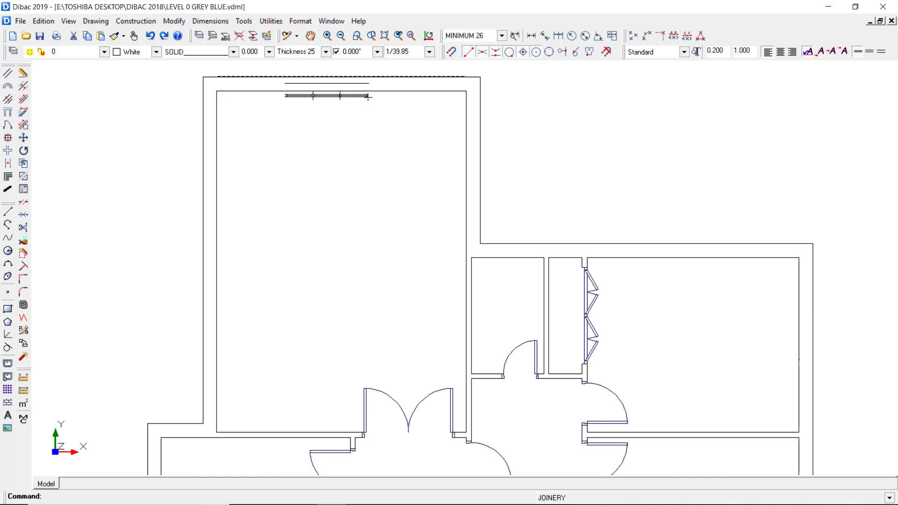
click(449, 87)
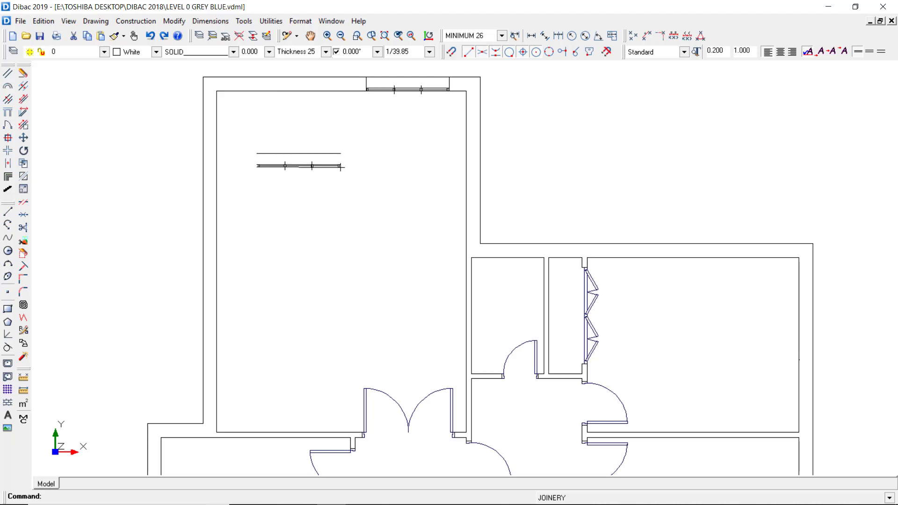
click(469, 143)
key(Escape)
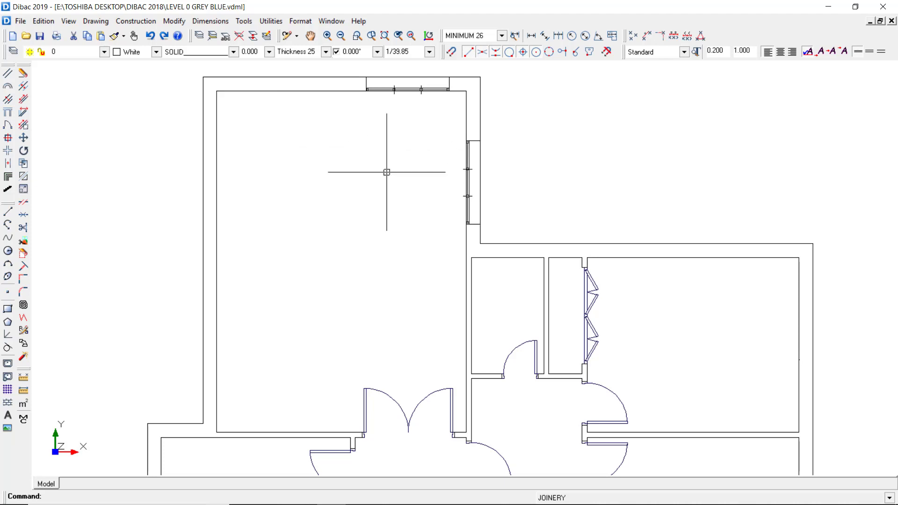
key(ctrl+z)
key(ctrl+z)
- Place a window with 2 sashes and length 3 in the large room's left wall and undo the placement
key(Return)
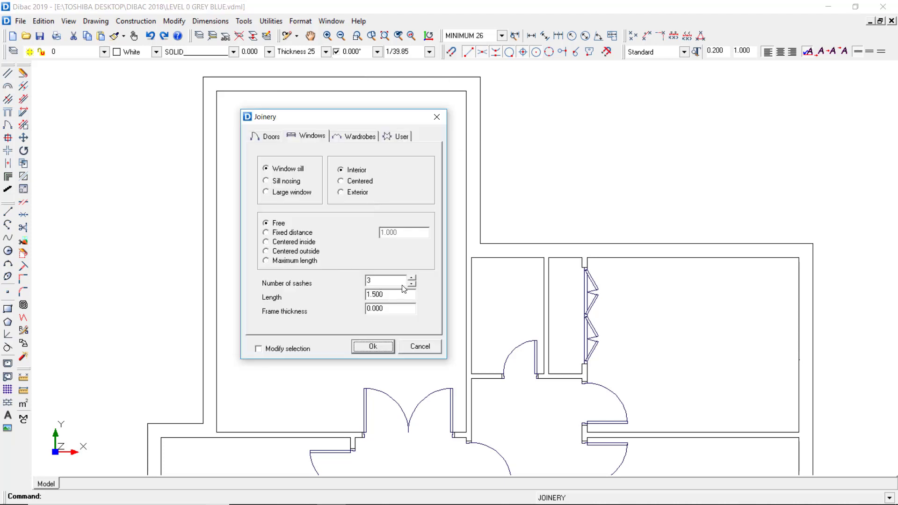
drag(384, 294, 359, 295)
text(3)
click(390, 347)
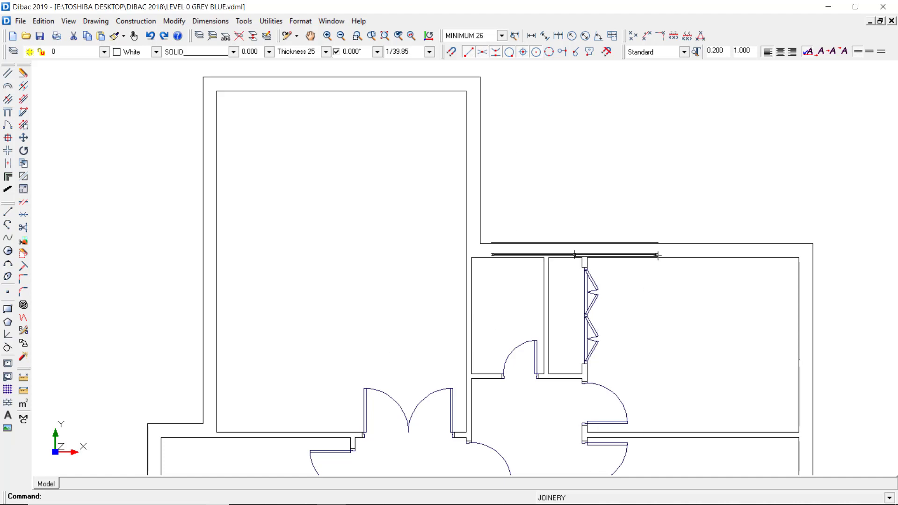
click(214, 291)
key(ctrl+z)
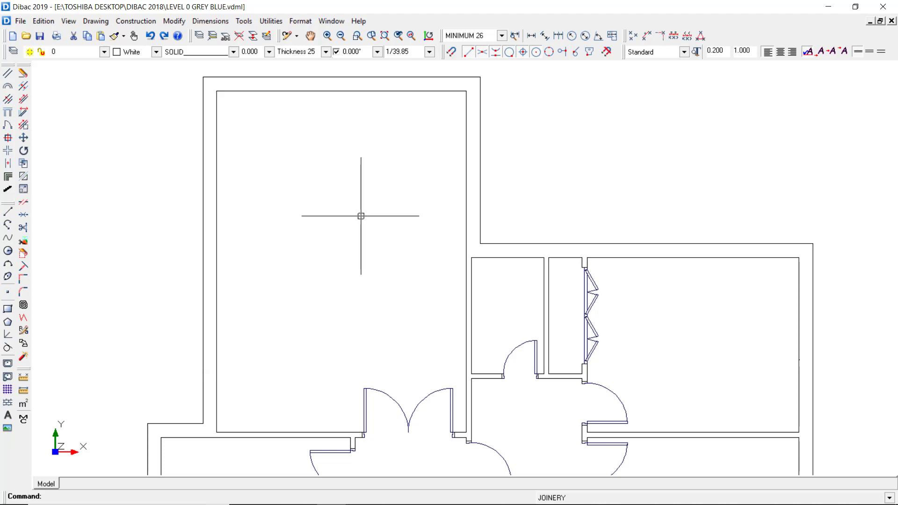
- Place a Free-positioned window with 2 sashes, length 1.5 and frame thickness 0.000 in the upper part of the large room's left wall
right_click(361, 216)
drag(382, 292, 358, 290)
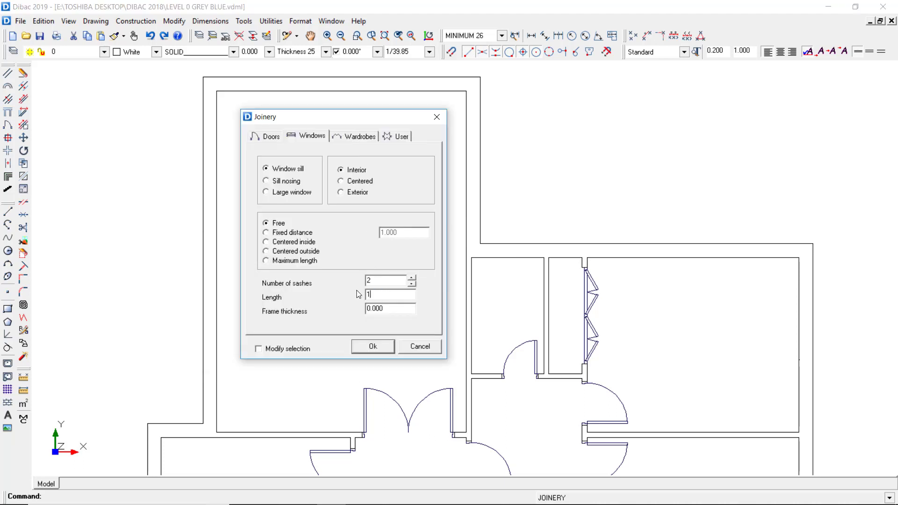
text(1.5)
click(384, 309)
click(378, 352)
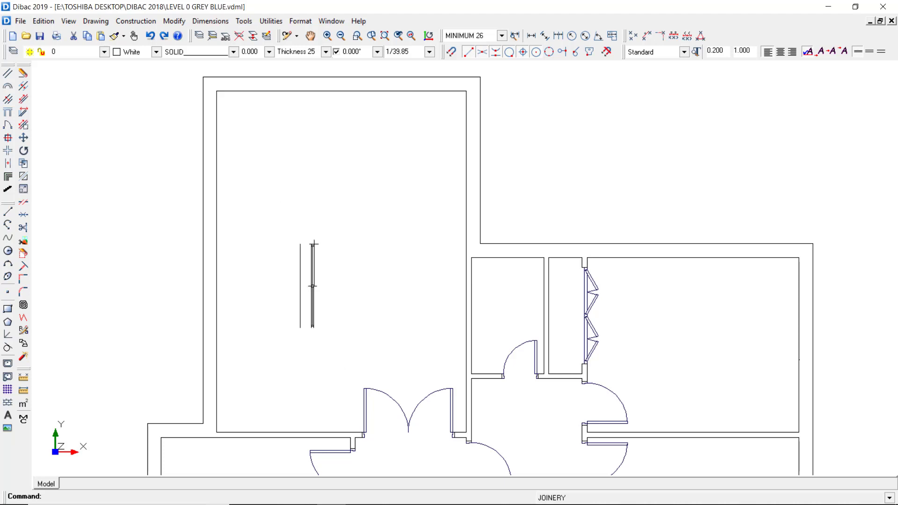
click(217, 107)
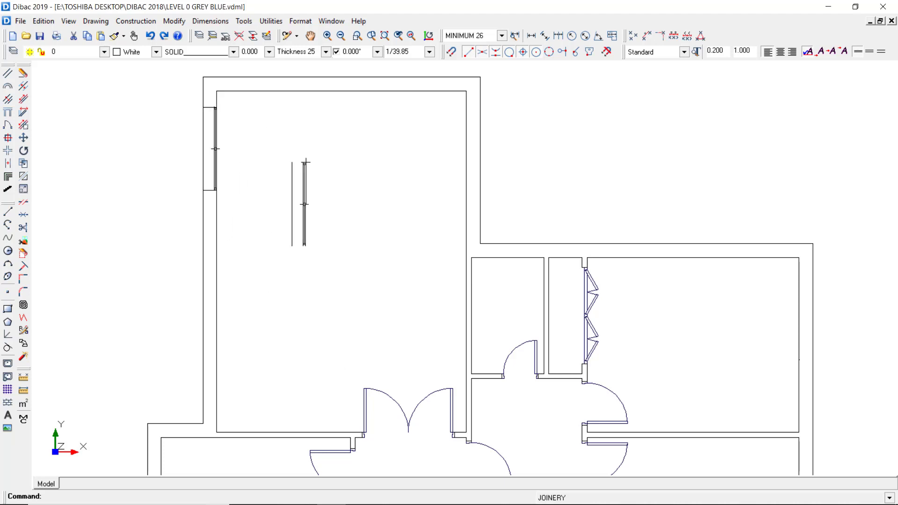
- Place a second window with frame thickness 0.030 below the first one in the large room's left wall
right_click(309, 169)
right_click(310, 171)
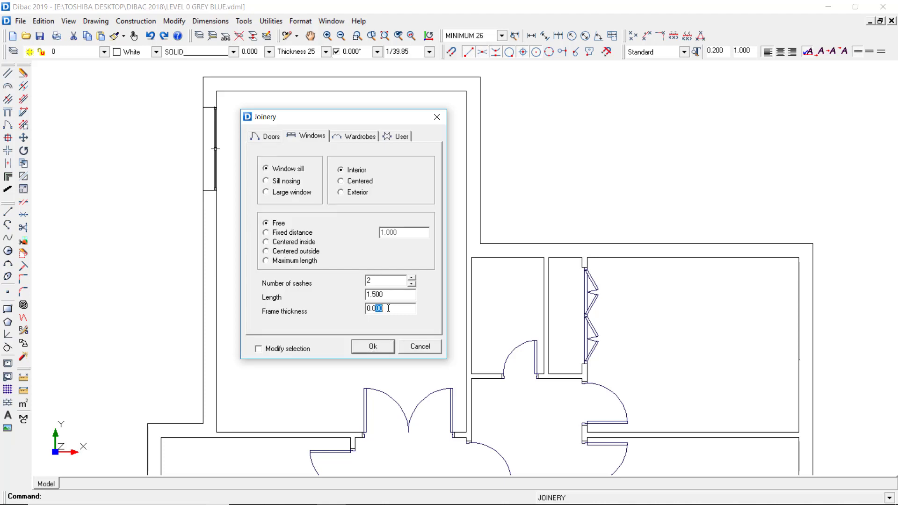
click(377, 346)
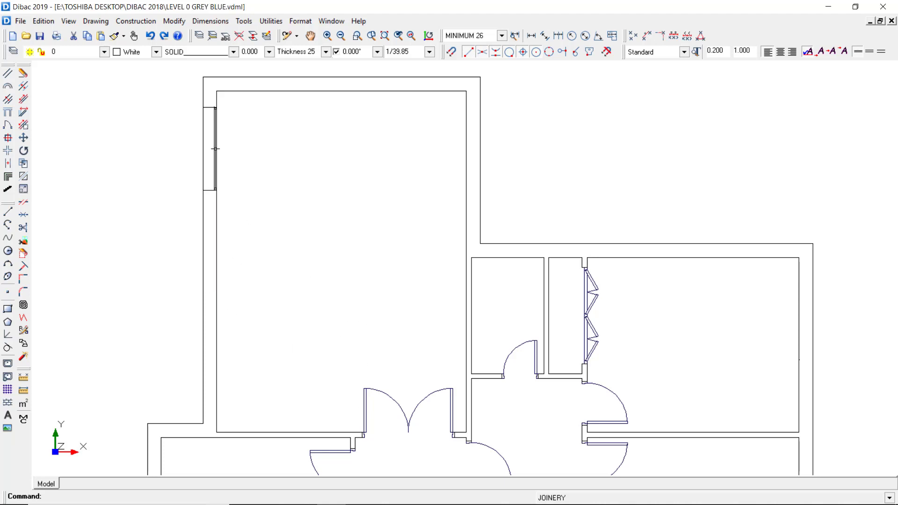
click(215, 248)
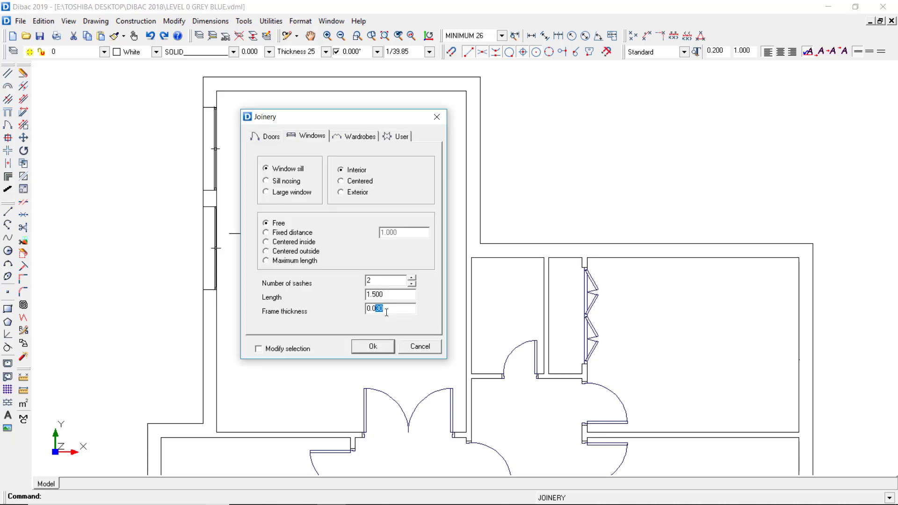
- Place a third window with a thicker frame below the other two in the large room's left wall and compare the frames
click(373, 346)
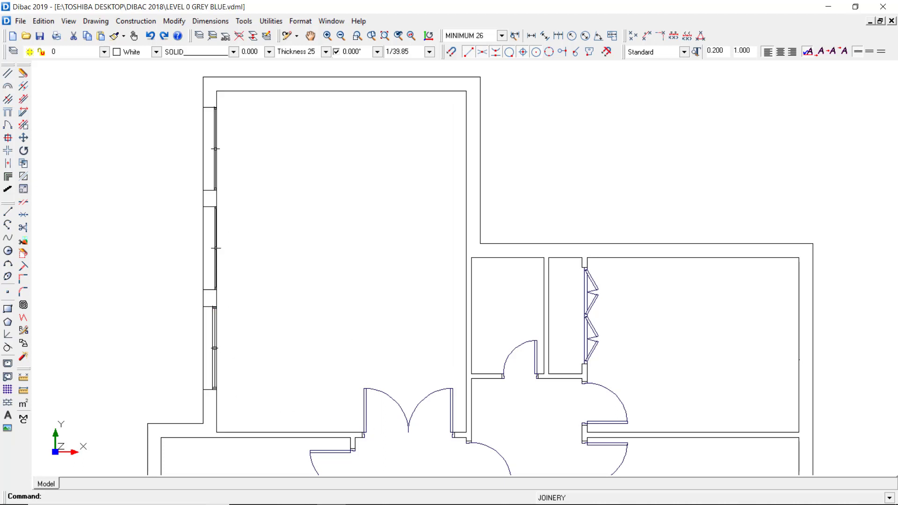
scroll(265, 273, up, 2)
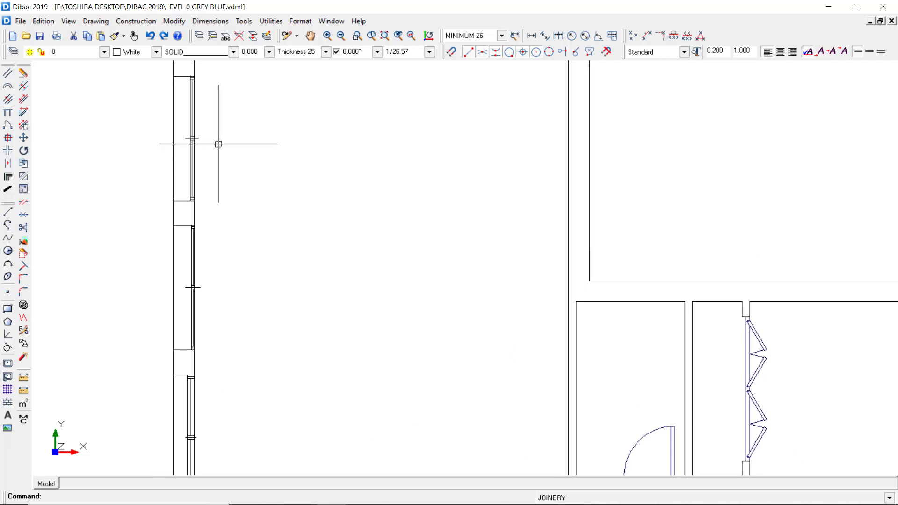
middle_drag(261, 311, 260, 213)
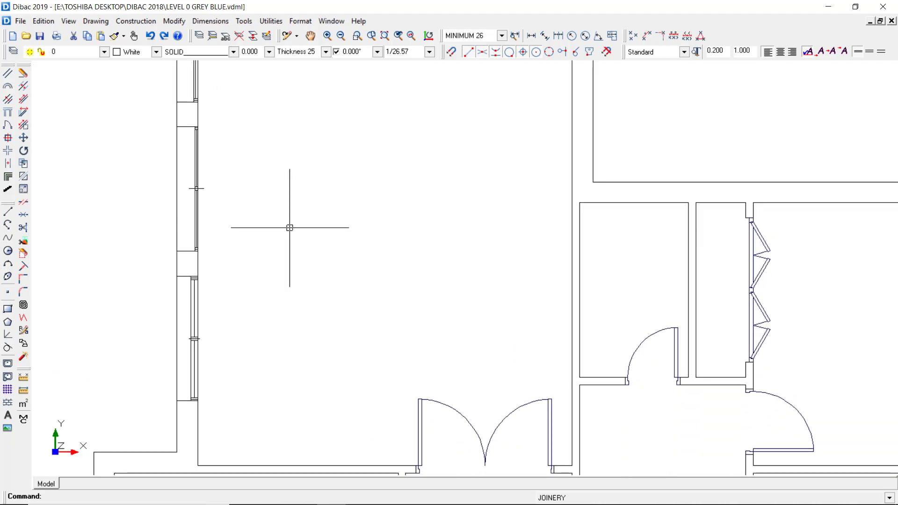